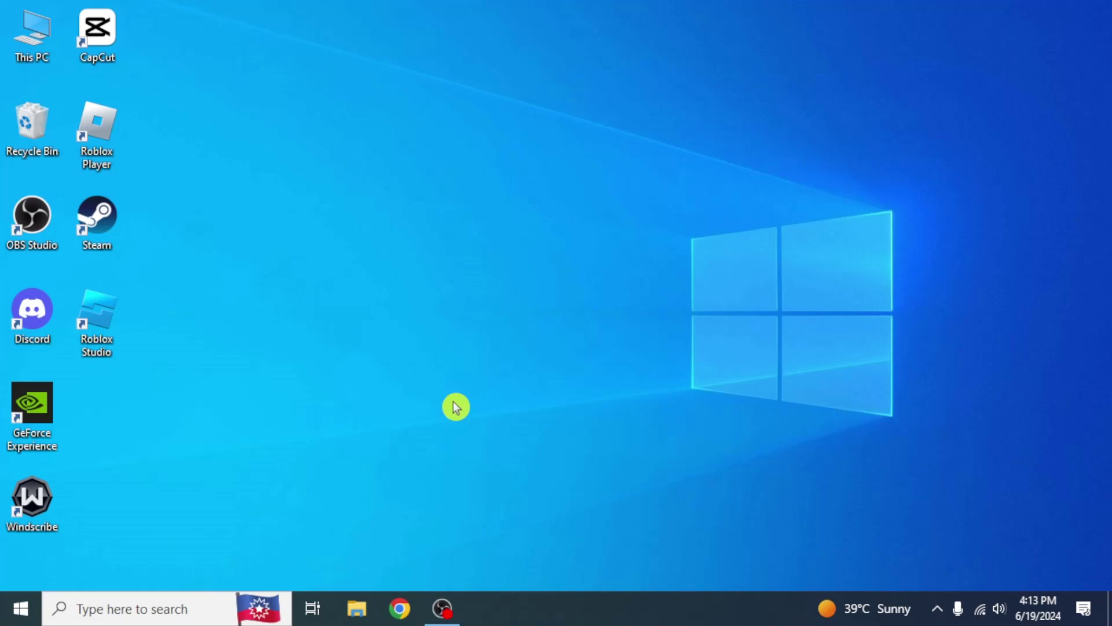
# - Open a Chrome window and run a Google search for 'semrush'
pyautogui.click(400, 608)
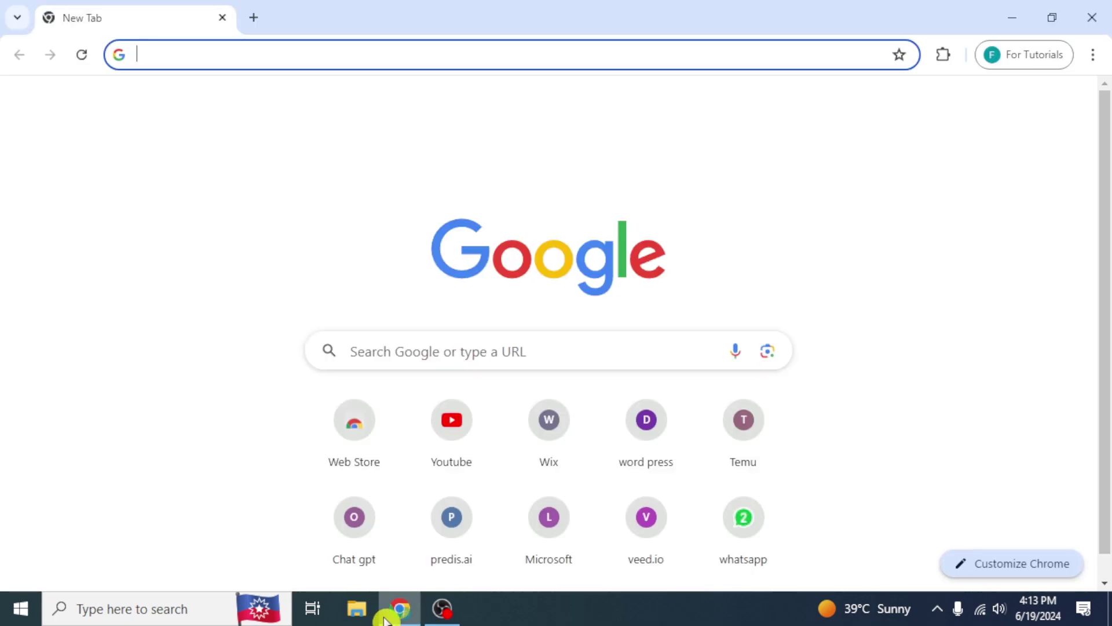
pyautogui.click(356, 59)
pyautogui.write('semr')
pyautogui.press('Return')
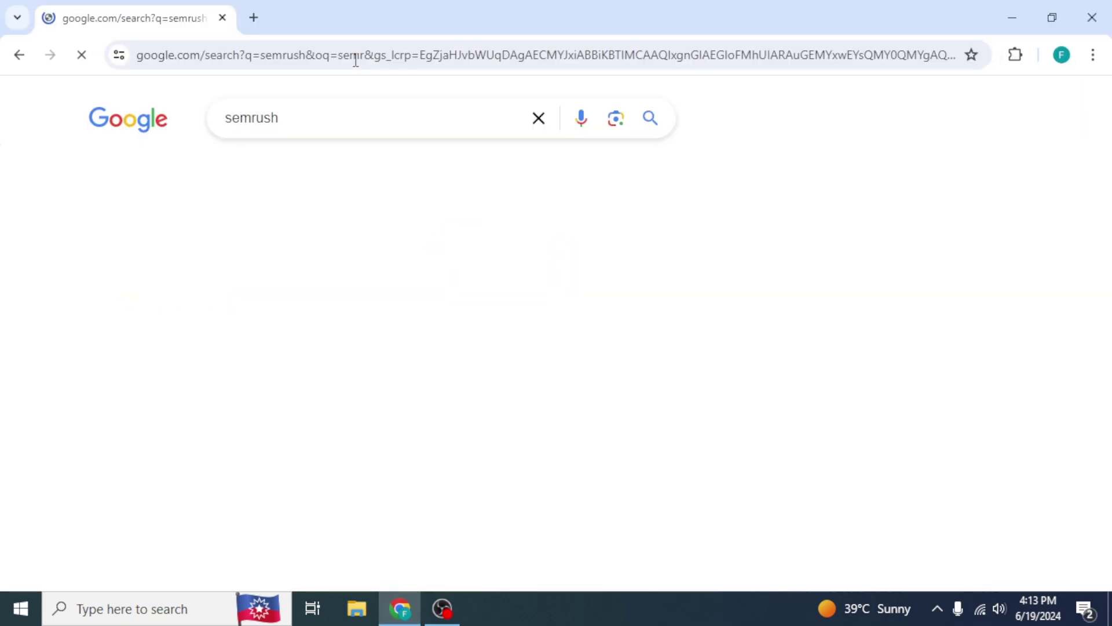
# - Visit the Semrush site, browse the Features overview, then view Plans & Pricing
pyautogui.click(237, 267)
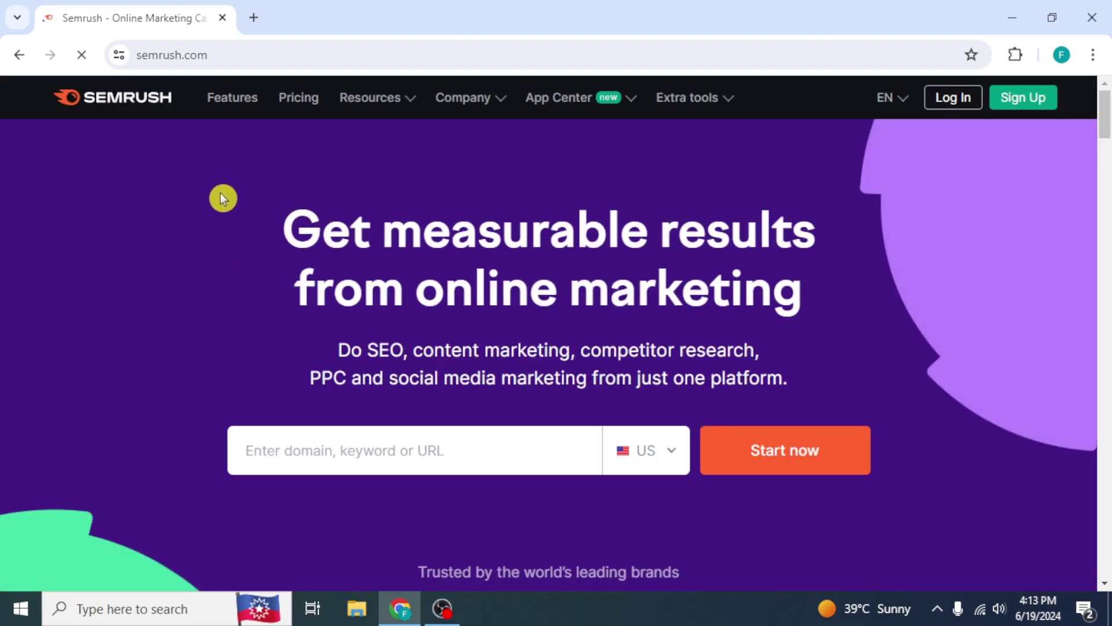
pyautogui.click(225, 101)
pyautogui.scroll(-1, 357, 313)
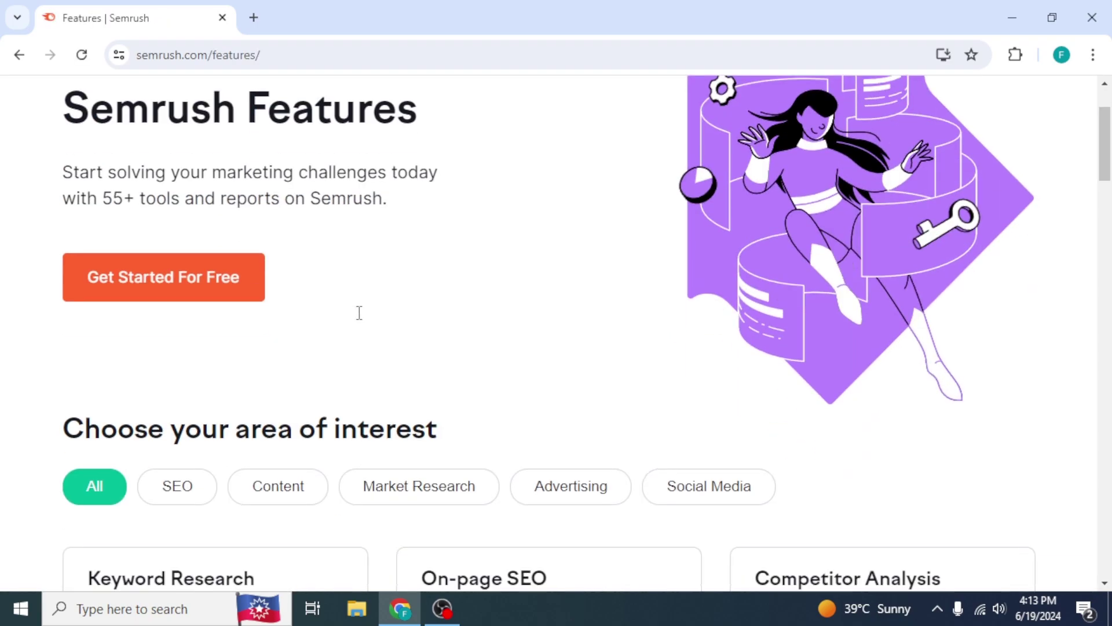
pyautogui.scroll(-6, 358, 313)
pyautogui.scroll(-5, 358, 318)
pyautogui.scroll(1, 357, 319)
pyautogui.scroll(5, 357, 320)
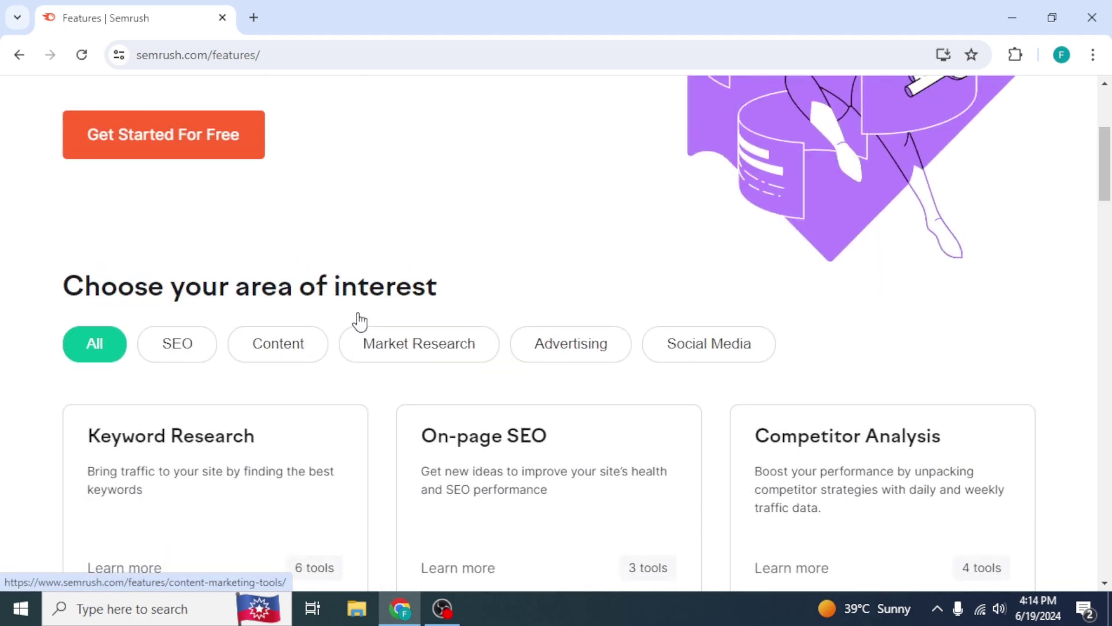
pyautogui.scroll(3, 358, 320)
pyautogui.click(292, 112)
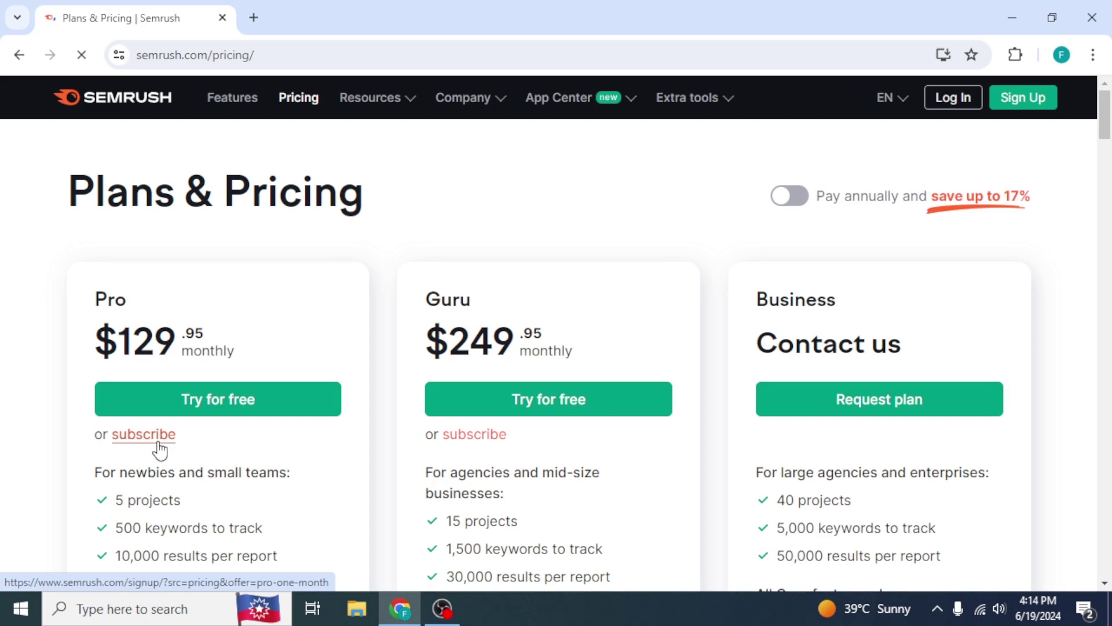
pyautogui.scroll(-1, 158, 449)
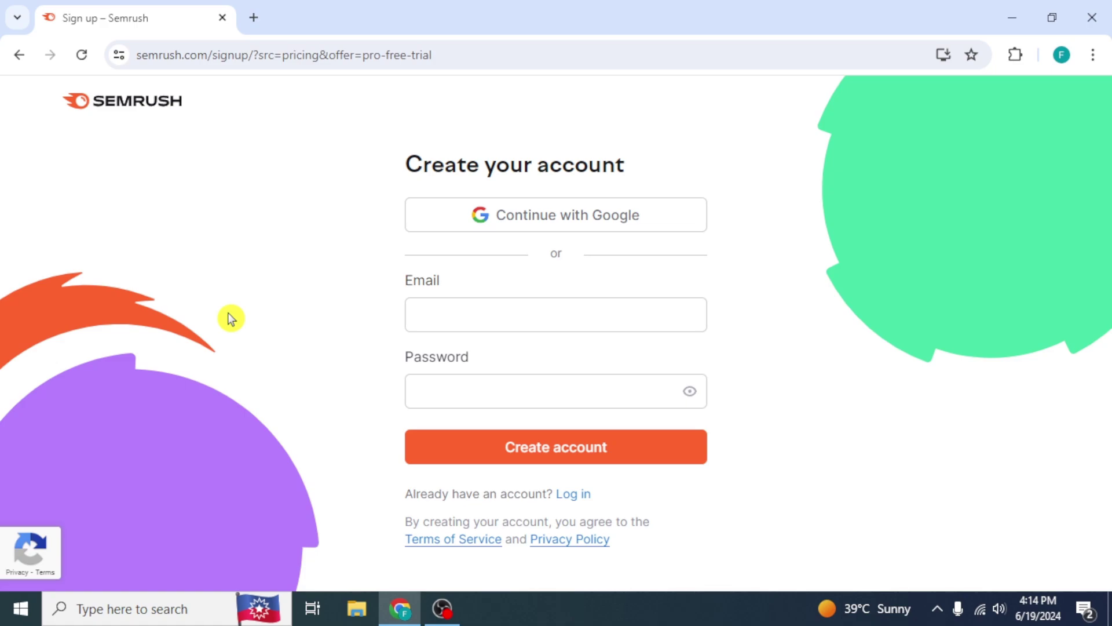
# - Sign up for Semrush with the first listed Google account and confirm access
pyautogui.click(489, 226)
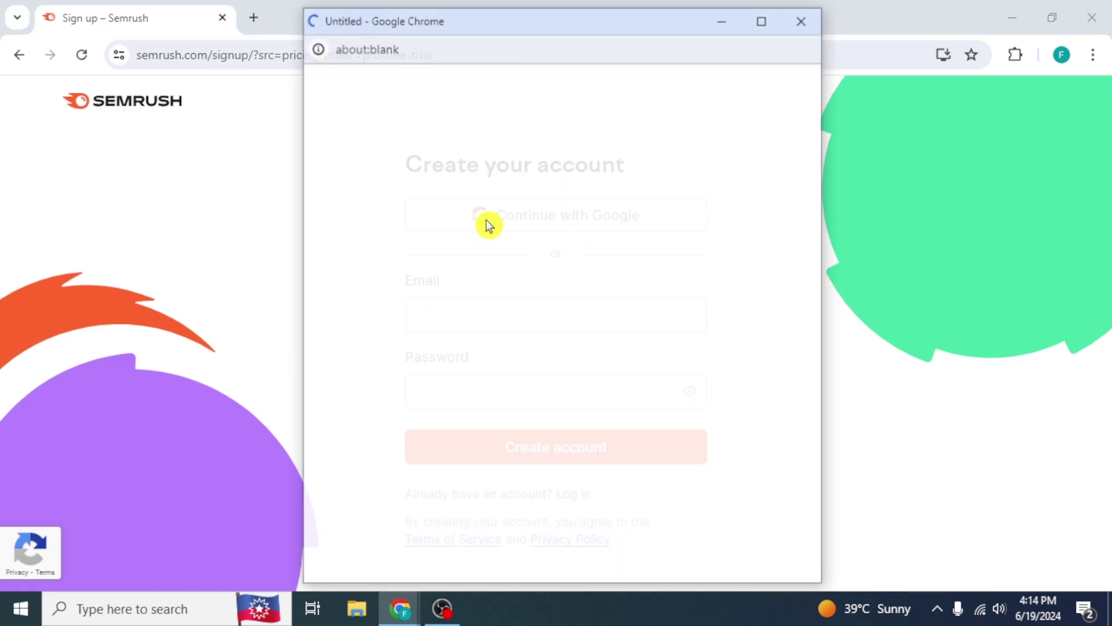
pyautogui.click(488, 299)
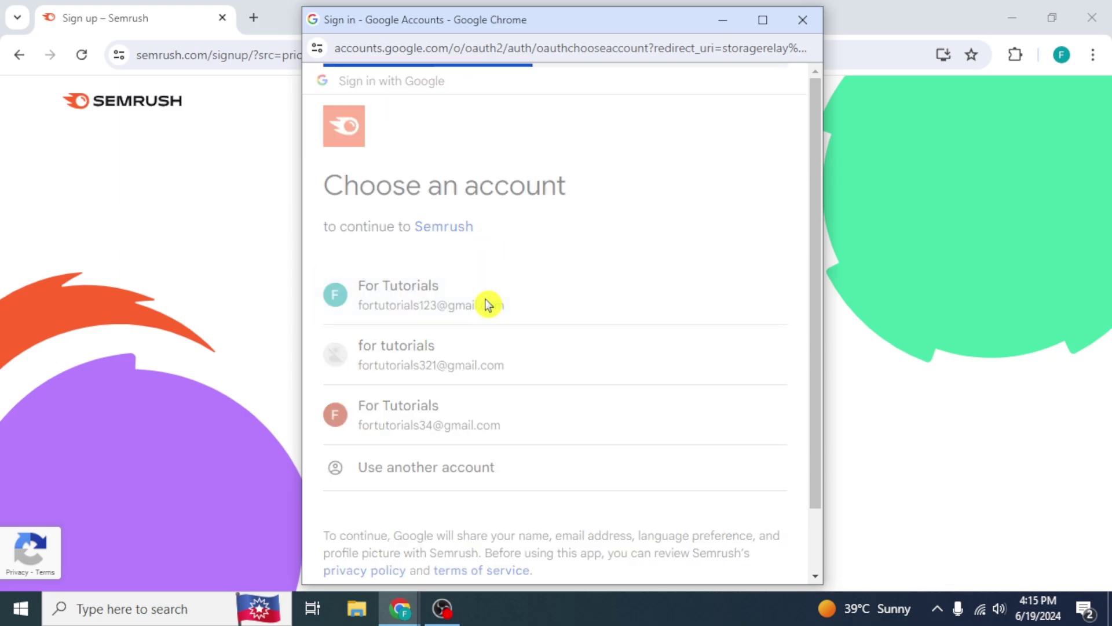
pyautogui.click(609, 392)
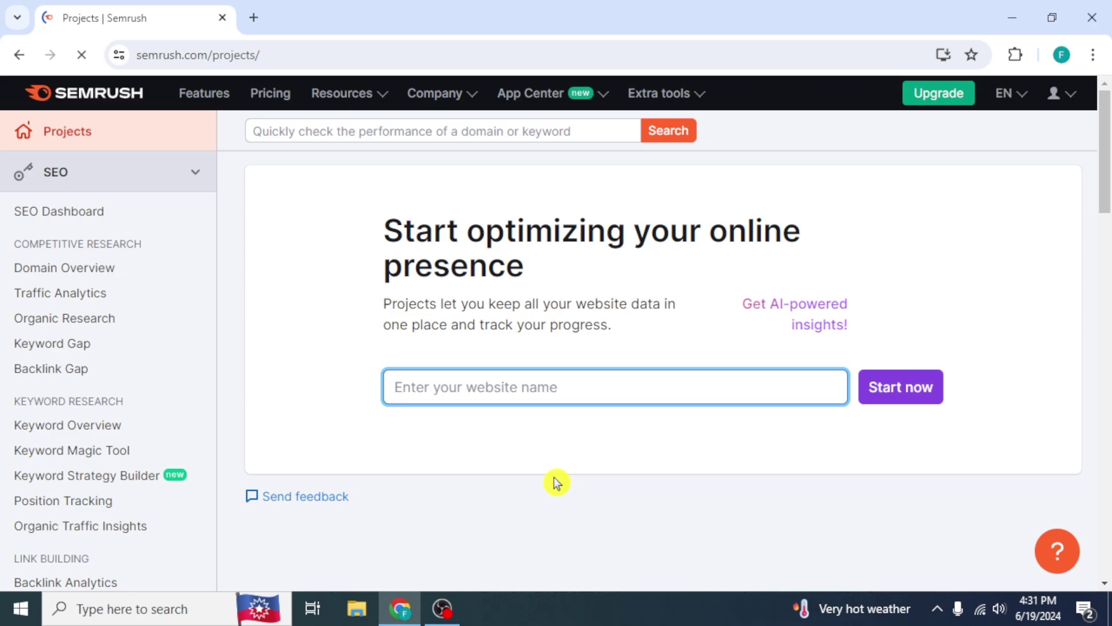
# - Start a new project with the website name fortutorials.com
pyautogui.click(541, 378)
pyautogui.write('Fortutorials')
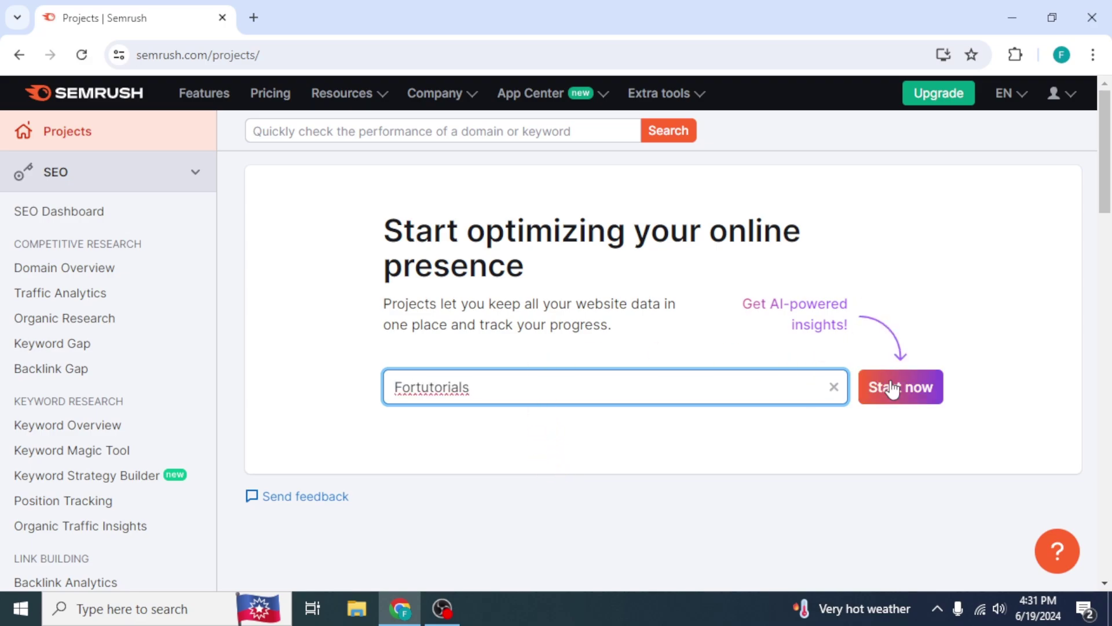
pyautogui.write('.com')
pyautogui.click(912, 392)
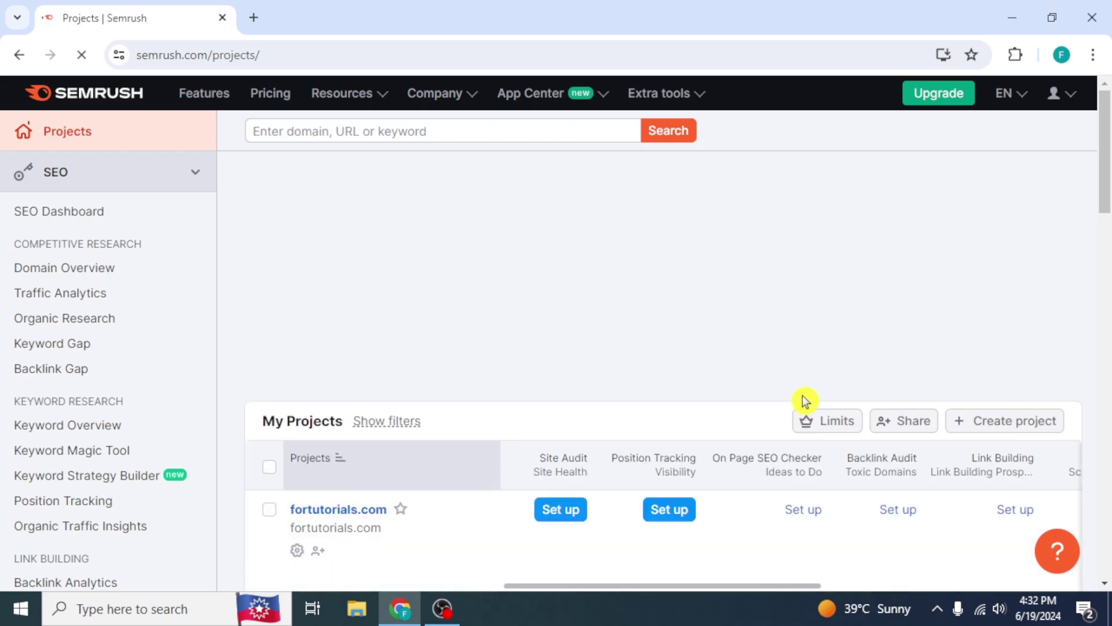
# - Check the EN interface language options, then open the account profile menu
pyautogui.click(1022, 99)
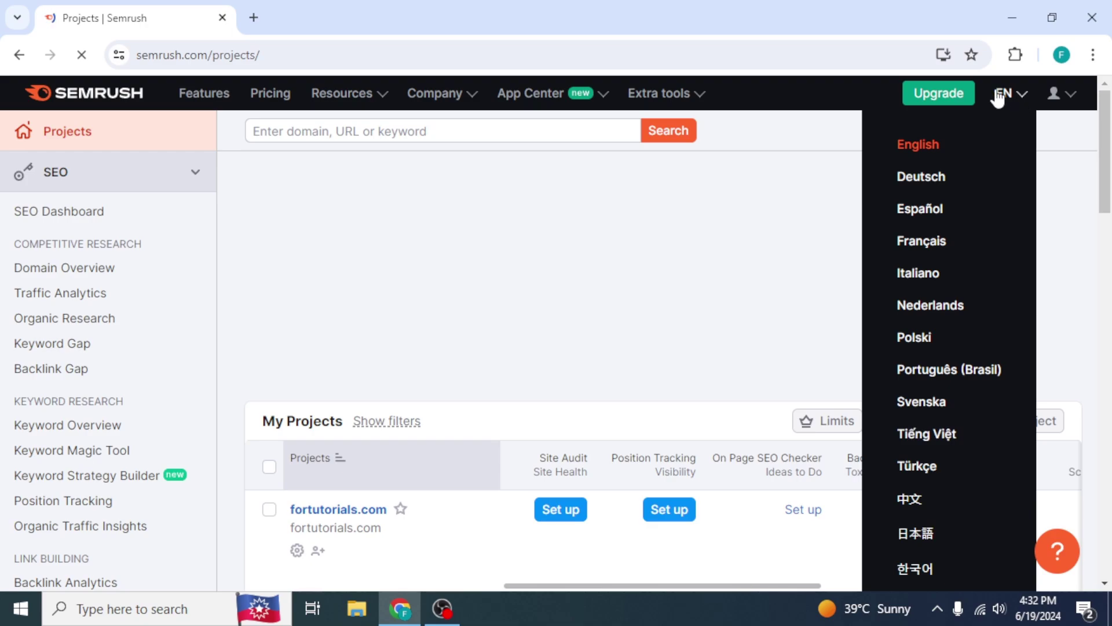
pyautogui.click(1075, 101)
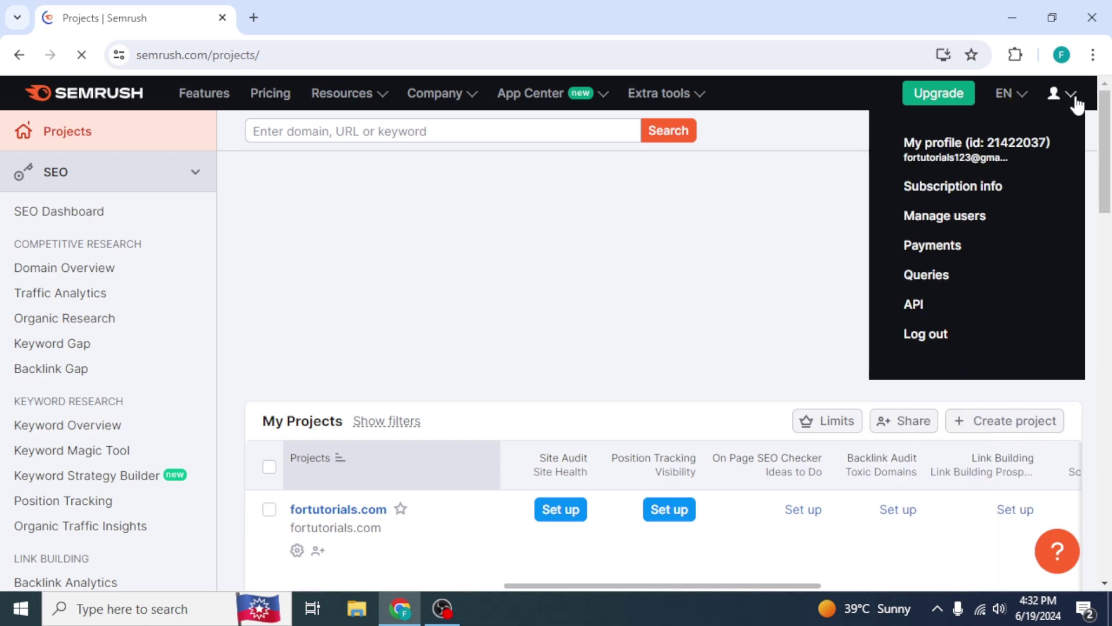
# - Review Subscription info and the Pro upgrade option, then cancel and return to Projects
pyautogui.click(975, 199)
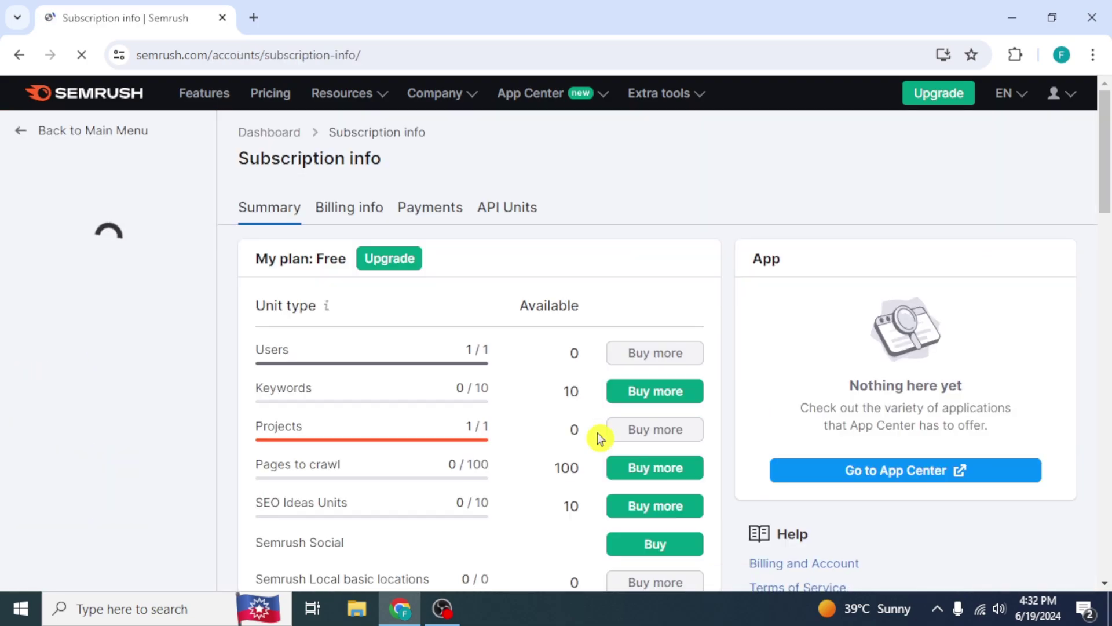
pyautogui.scroll(-2, 526, 432)
pyautogui.scroll(-2, 521, 432)
pyautogui.scroll(-4, 521, 433)
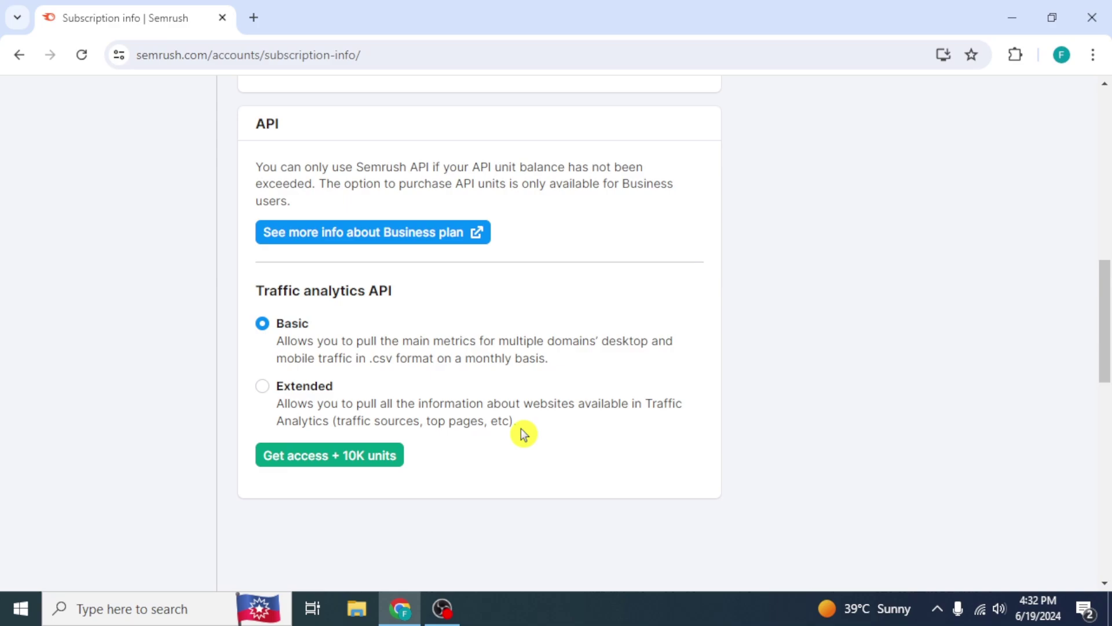
pyautogui.scroll(-1, 521, 432)
pyautogui.scroll(7, 521, 432)
pyautogui.scroll(2, 521, 433)
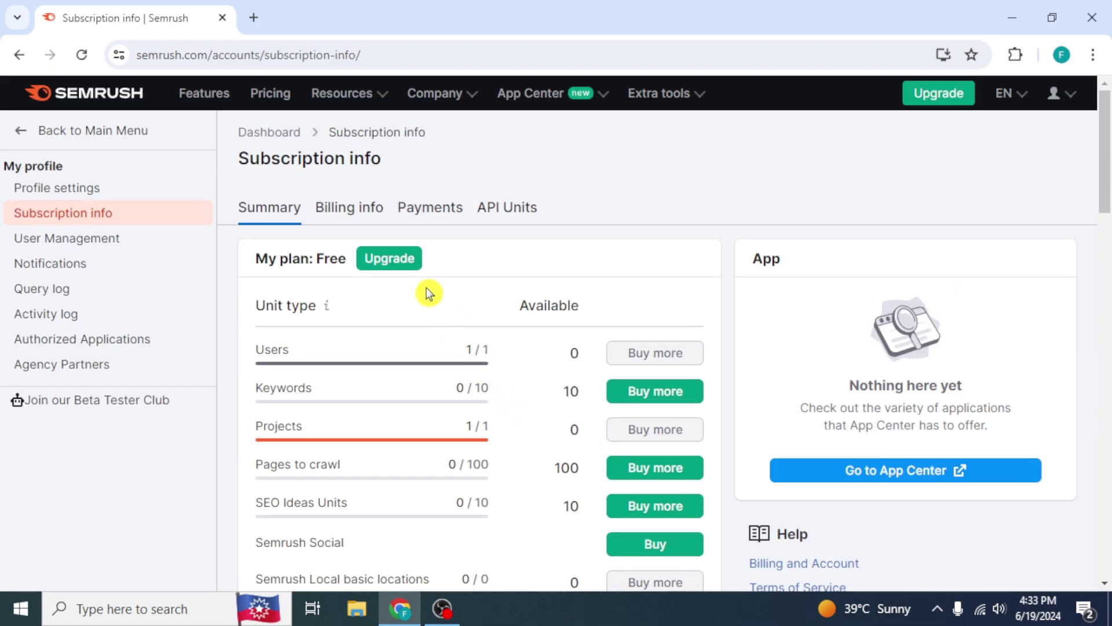
pyautogui.click(385, 261)
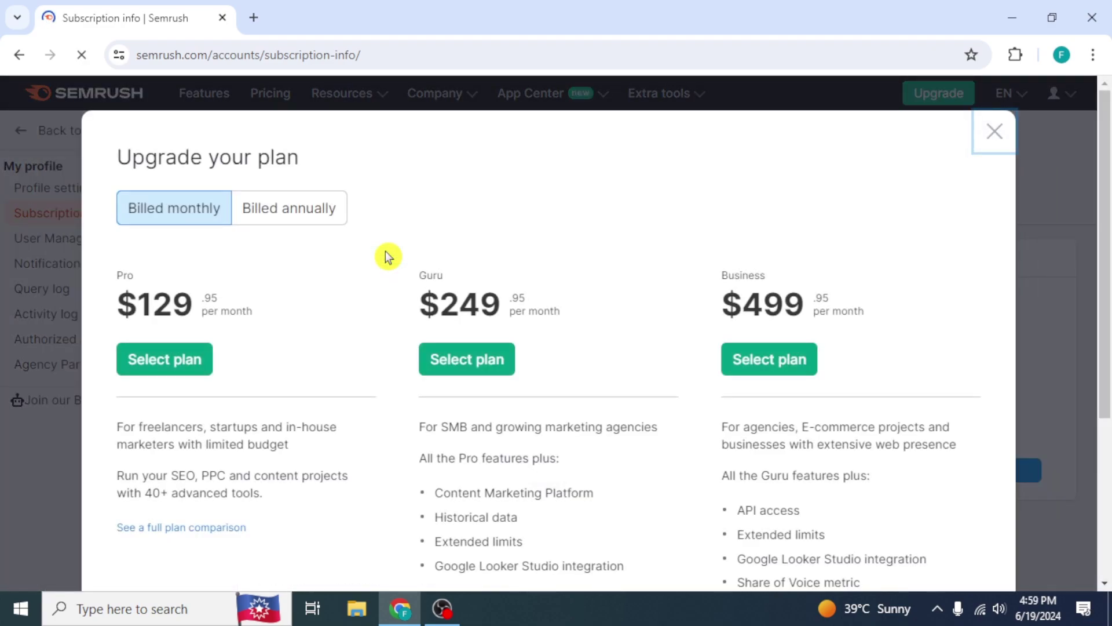
pyautogui.click(154, 367)
pyautogui.click(994, 131)
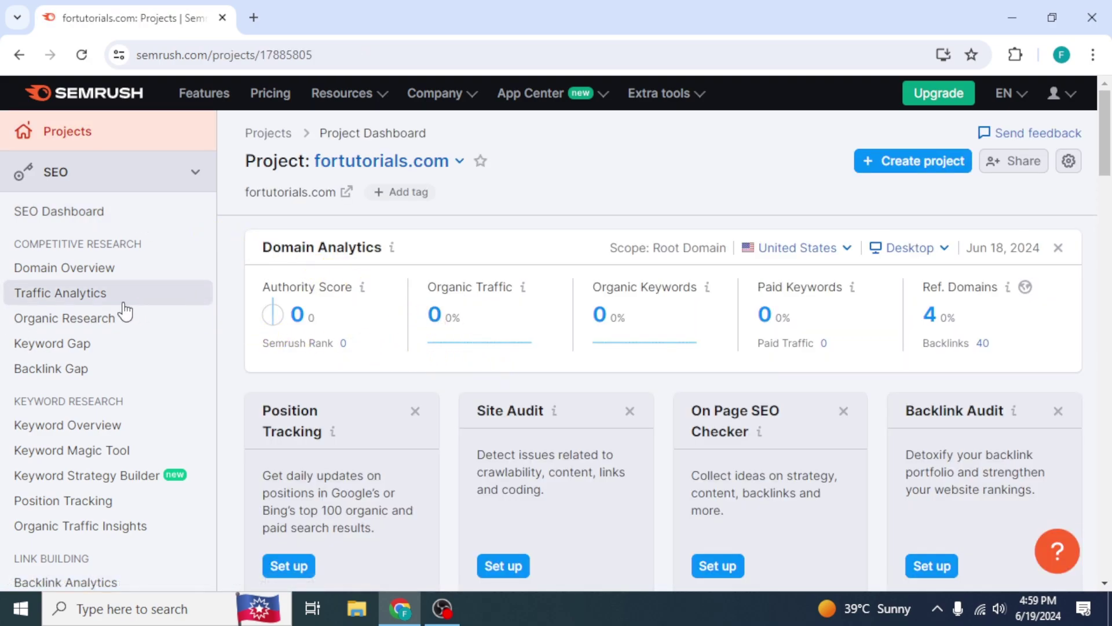
# - Open Domain Overview from the Competitive Research sidebar section
pyautogui.click(79, 278)
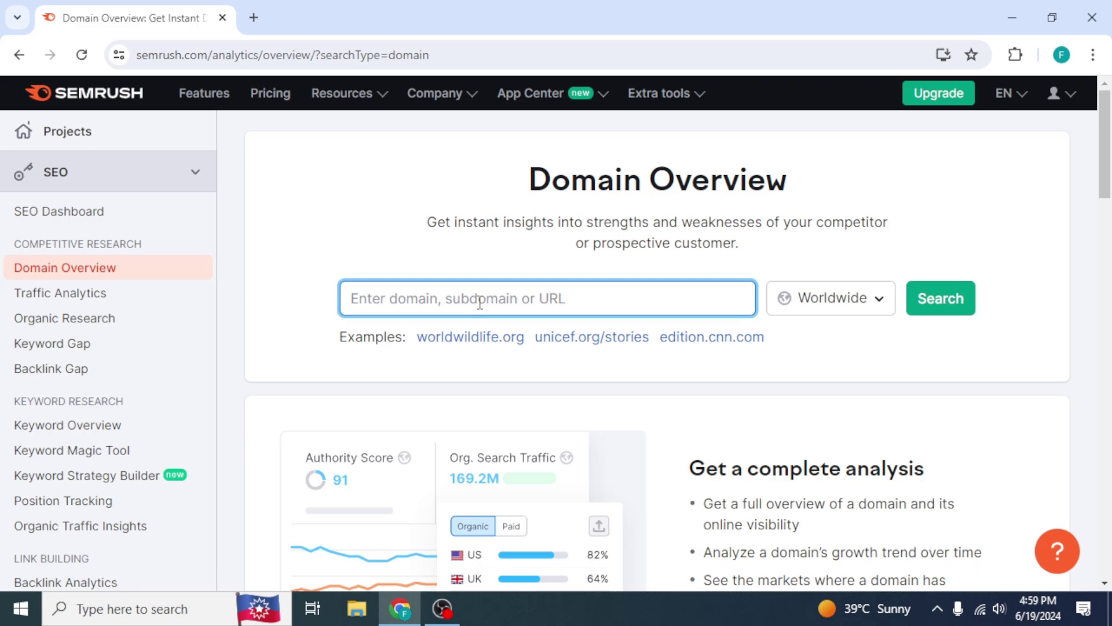
pyautogui.scroll(-4, 504, 383)
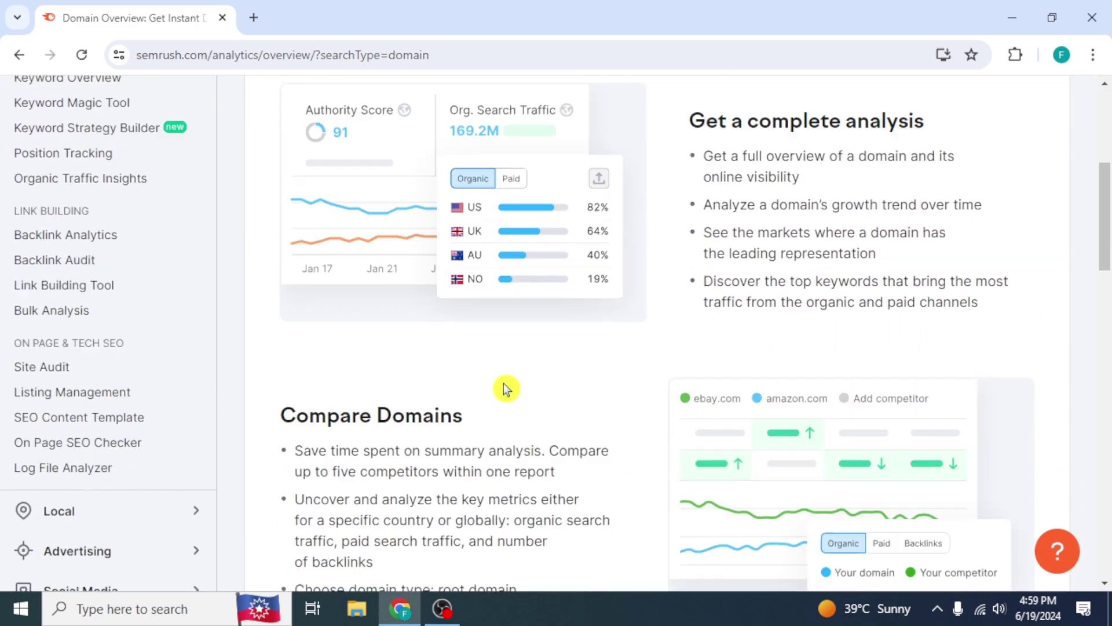
pyautogui.scroll(-2, 505, 387)
pyautogui.scroll(-2, 505, 387)
pyautogui.scroll(-3, 506, 388)
pyautogui.scroll(-3, 505, 389)
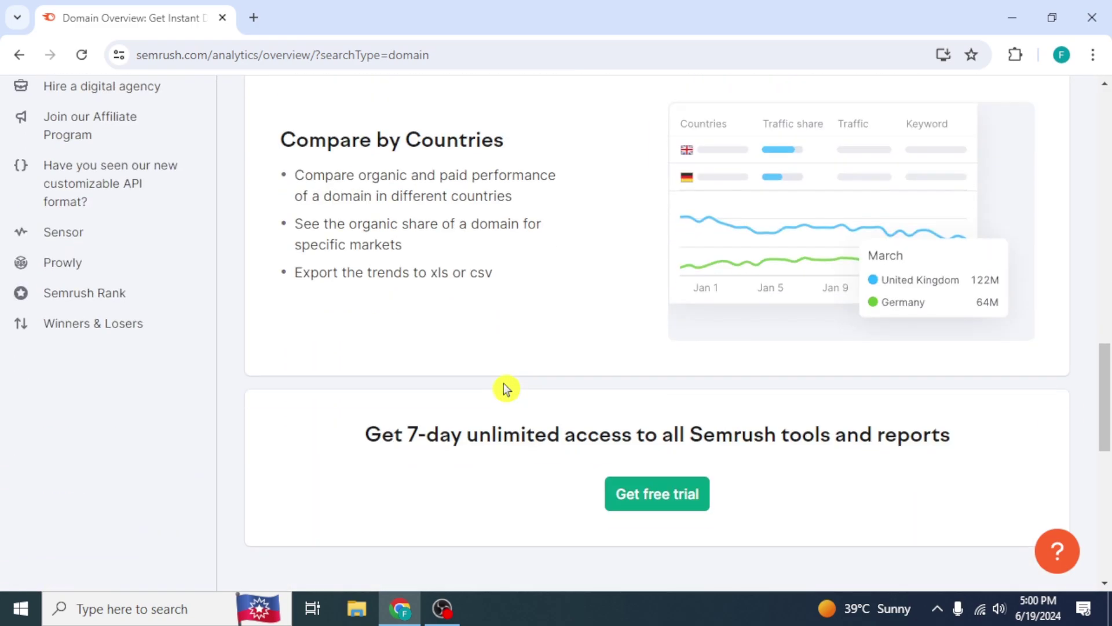
pyautogui.scroll(3, 505, 389)
pyautogui.scroll(4, 505, 389)
pyautogui.scroll(3, 506, 388)
pyautogui.scroll(3, 505, 388)
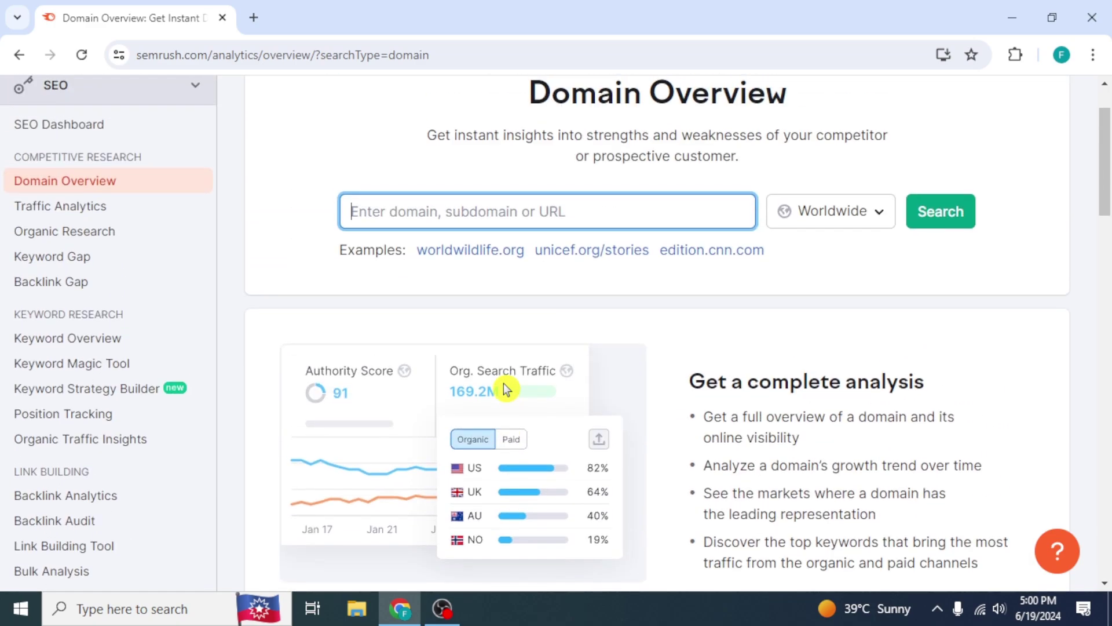
pyautogui.scroll(1, 504, 388)
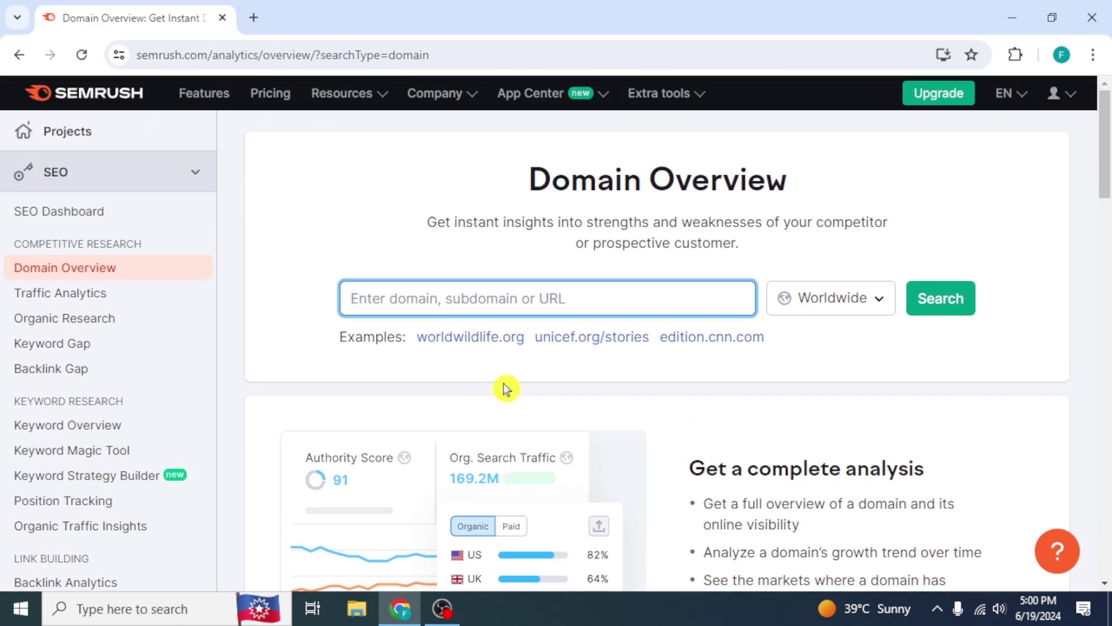